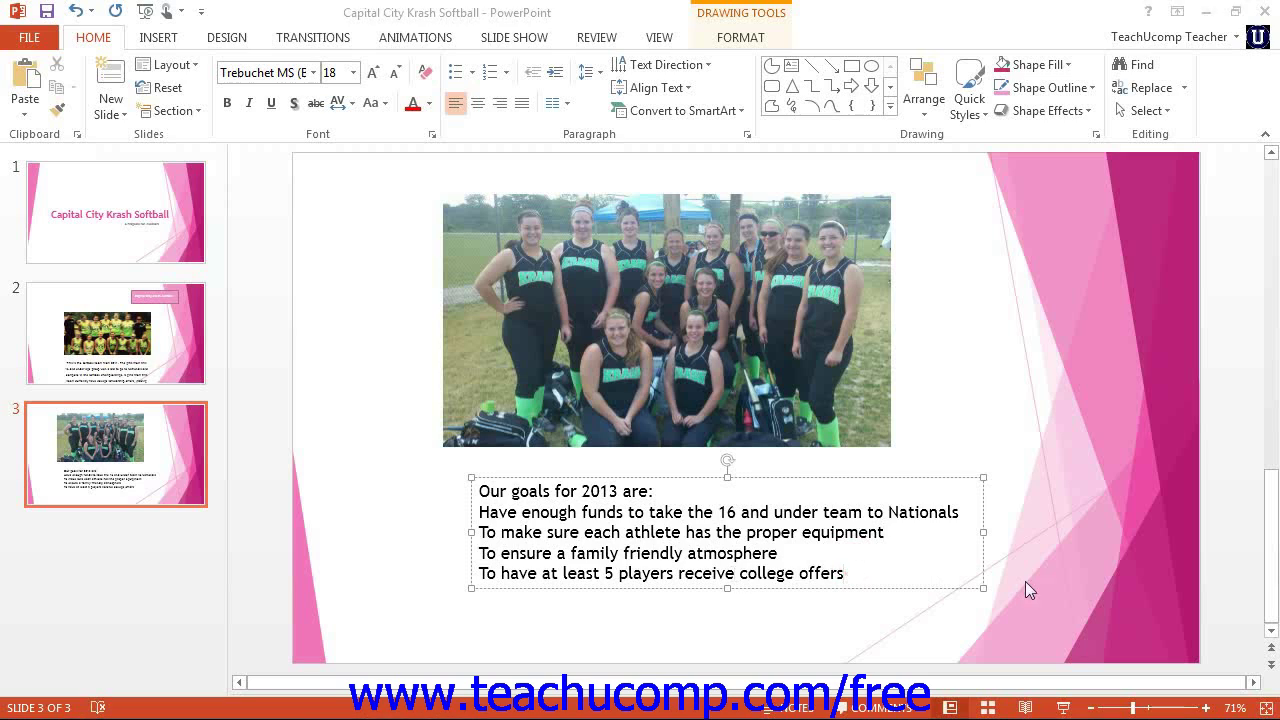
Select the four goal lines beneath "Our goals for 2013 are:" in the slide 3 text box
left_click(846, 573)
left_click_drag(846, 573, 480, 515)
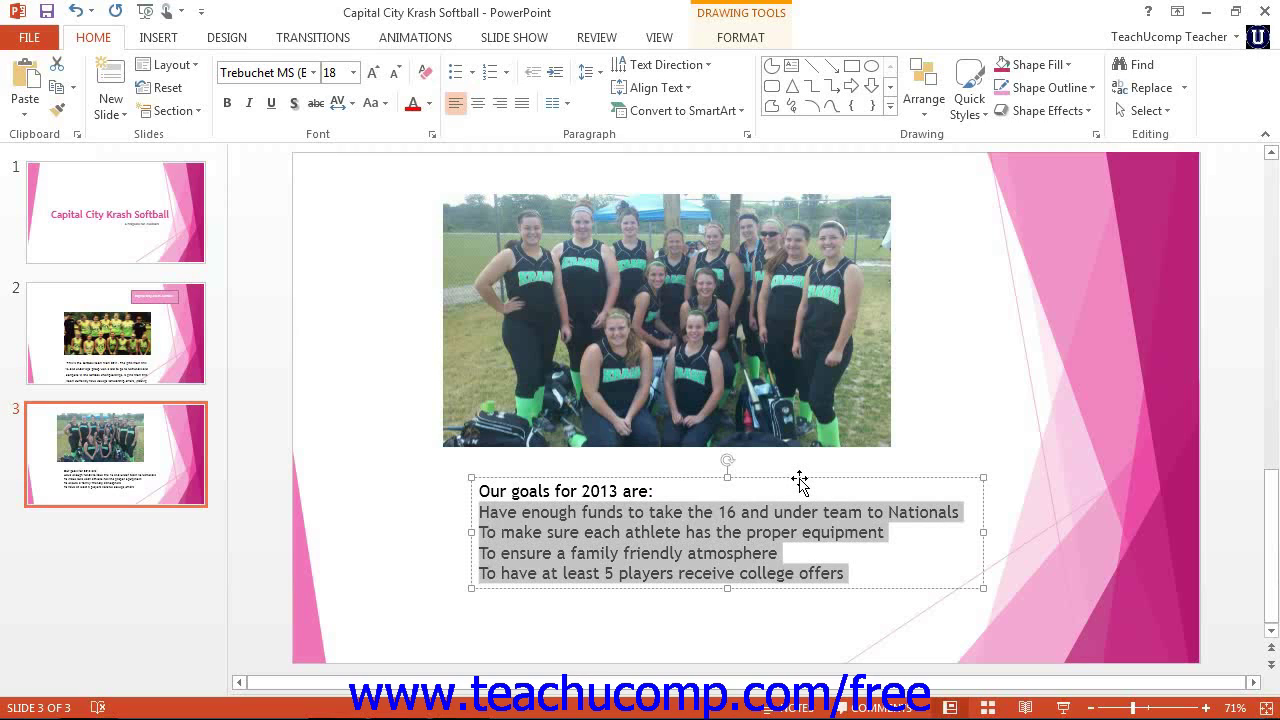
left_click(800, 480)
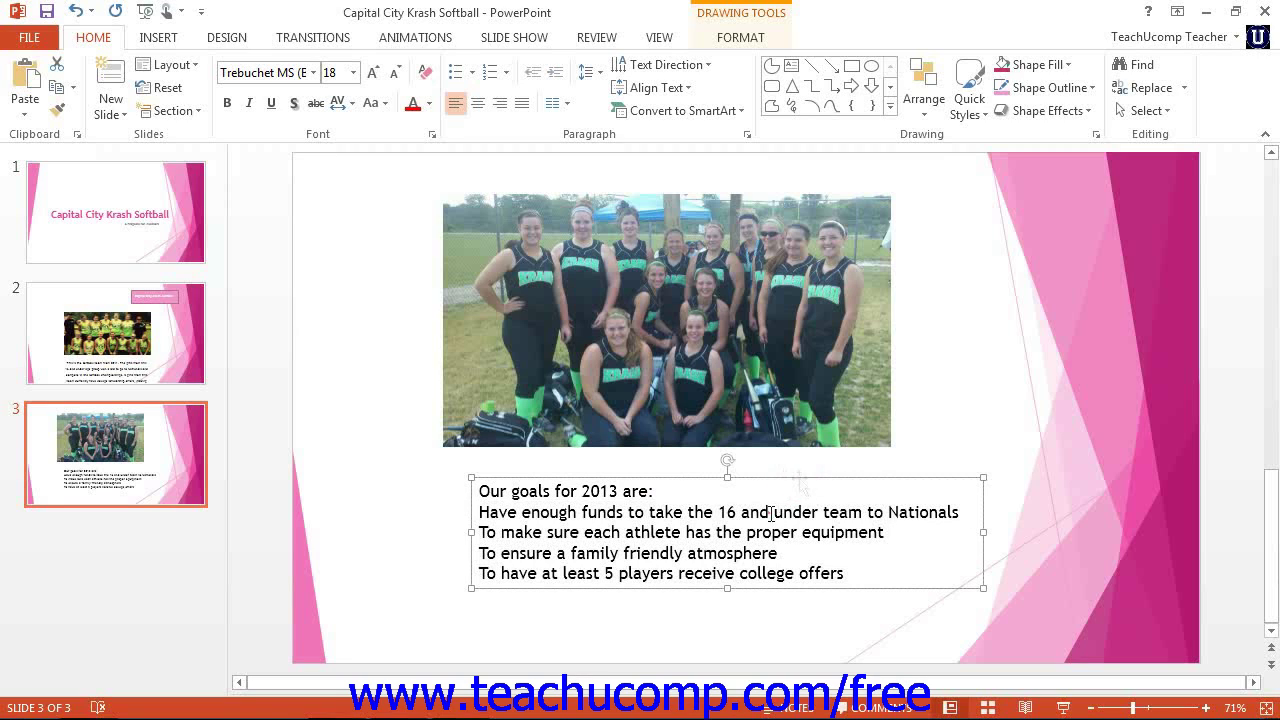
left_click(848, 574)
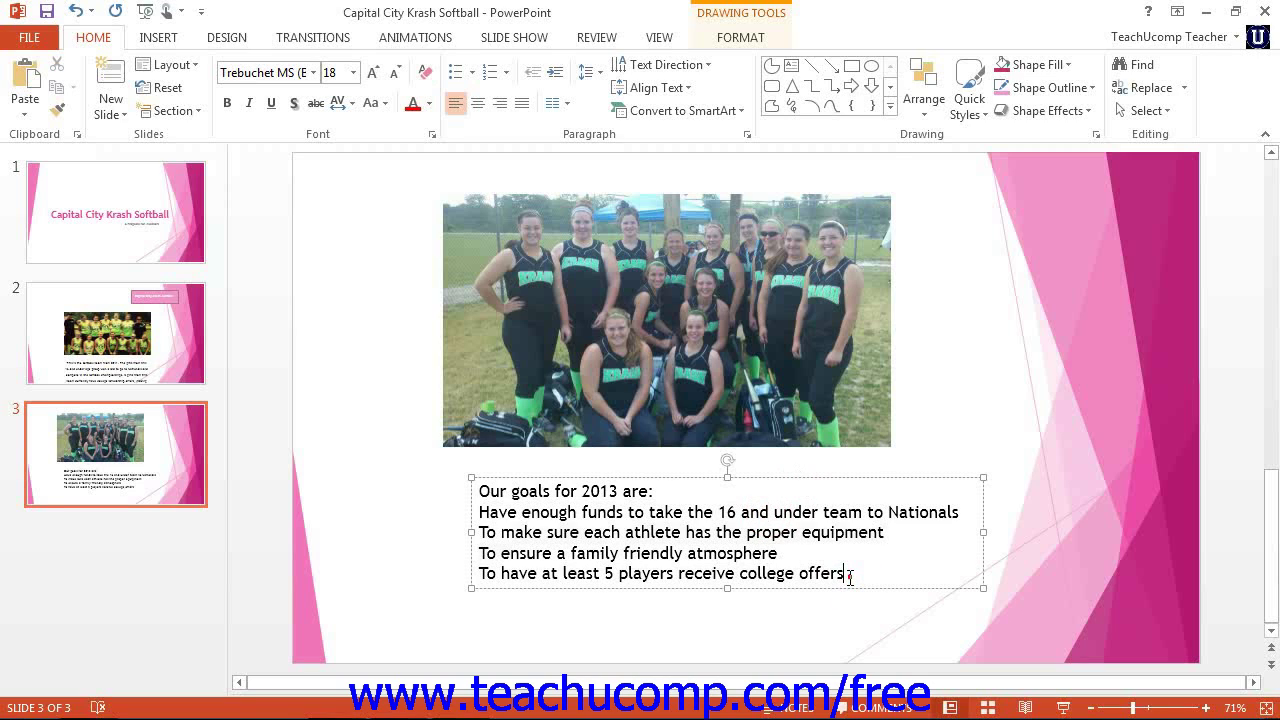
left_click_drag(849, 574, 492, 517)
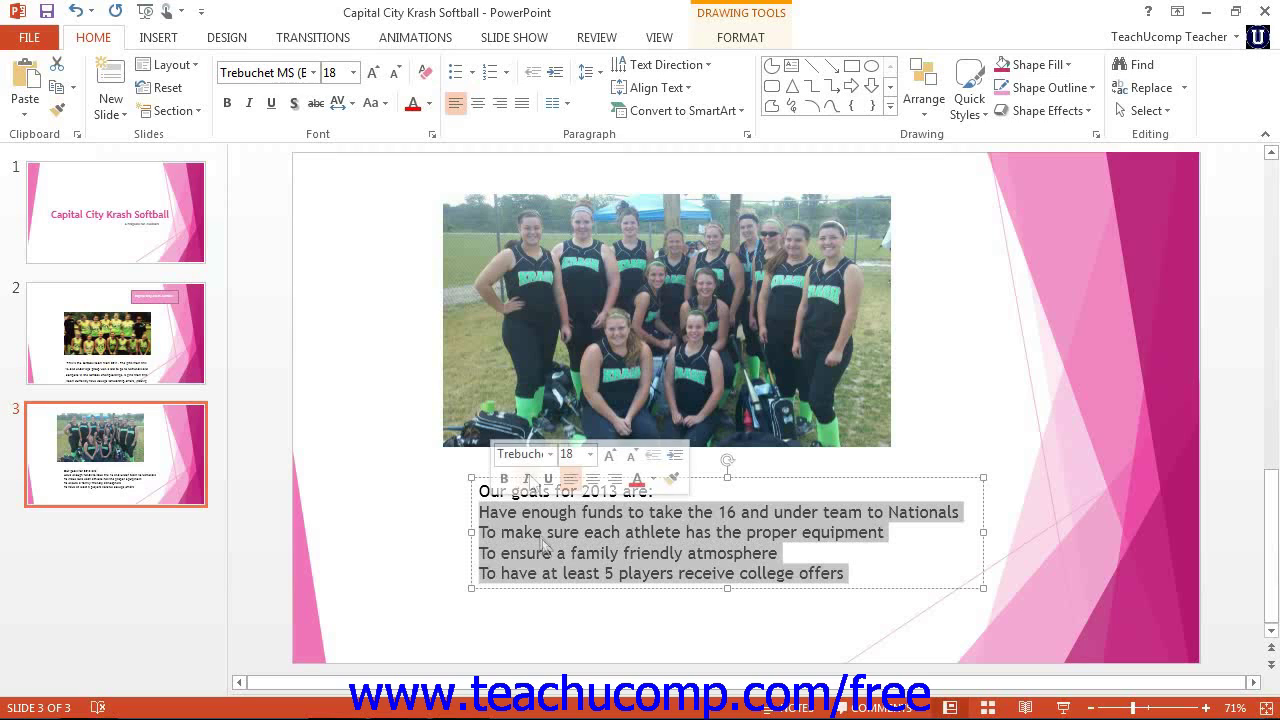
Open the Bullets and Numbering settings for the selected goals and compare the available bulleted and numbered styles
left_click(505, 72)
left_click(471, 76)
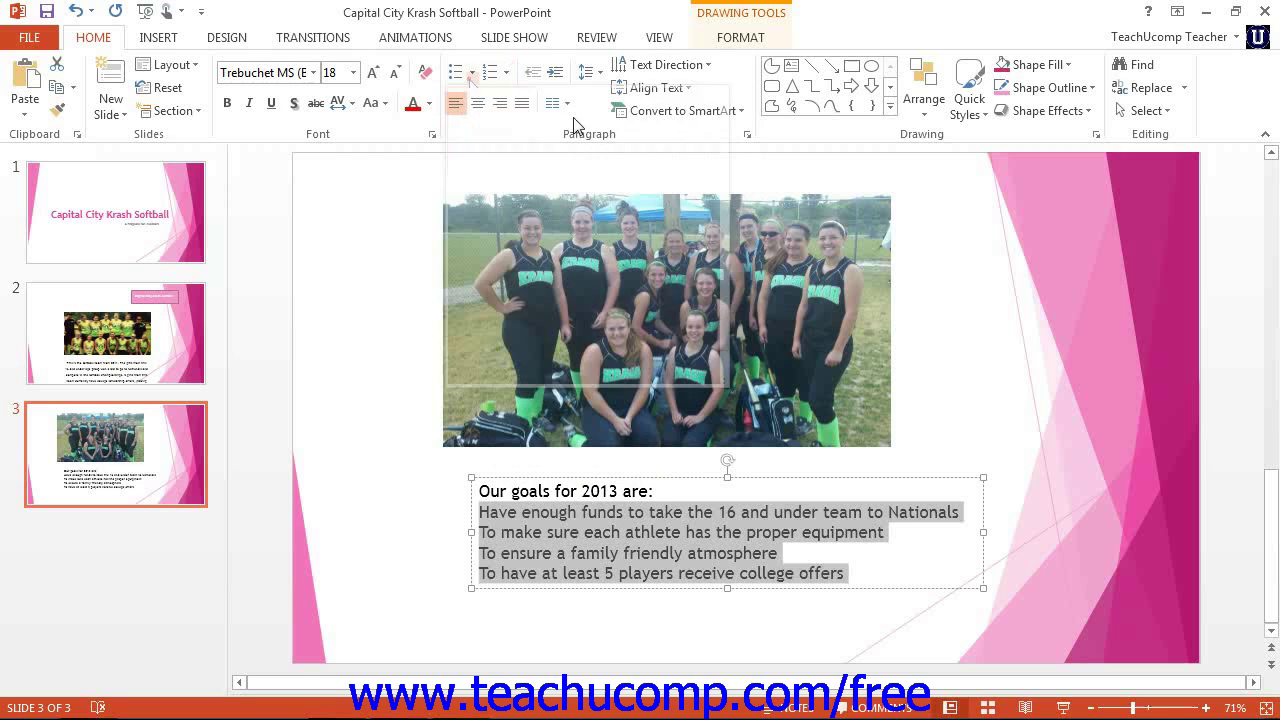
left_click(470, 76)
left_click(535, 364)
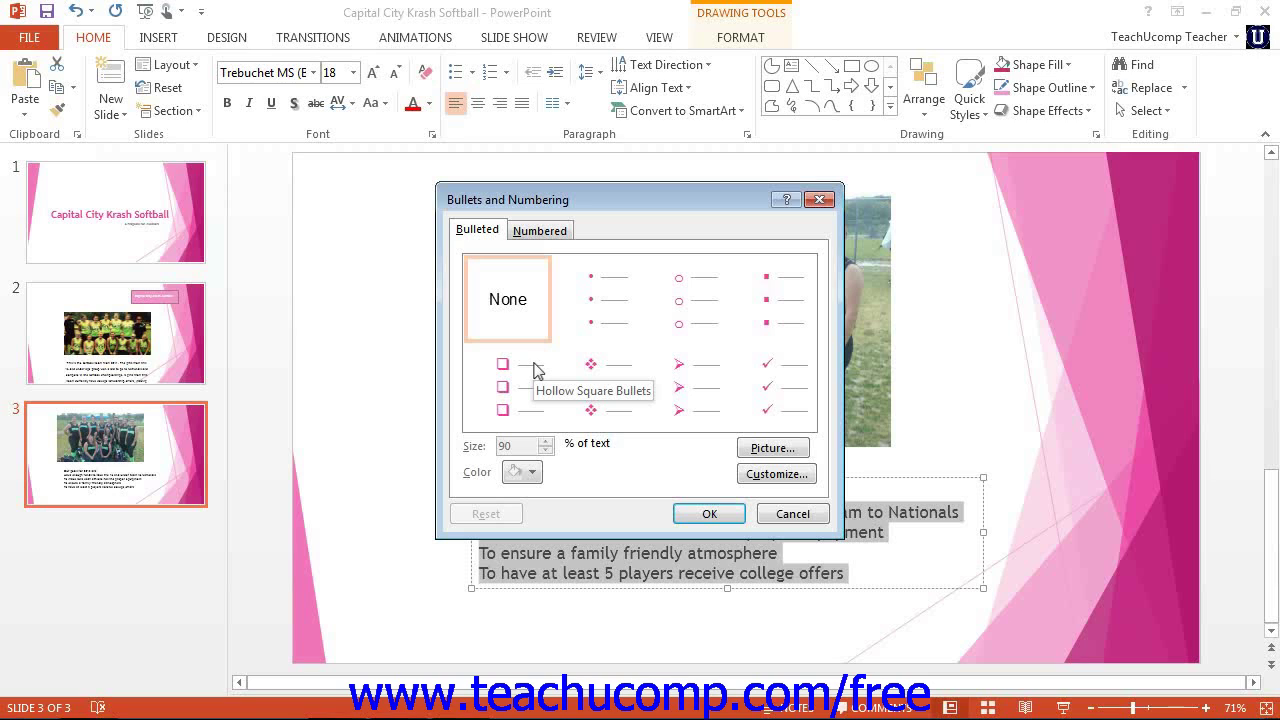
left_click(553, 232)
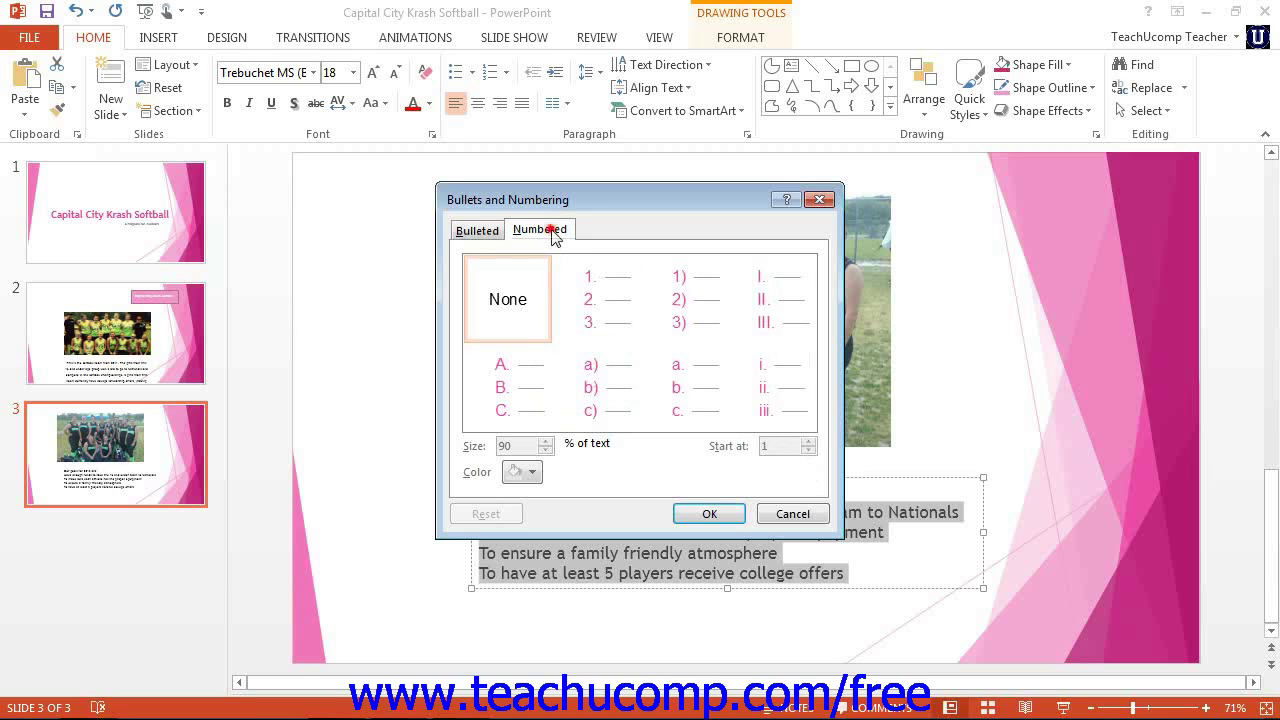
left_click(497, 231)
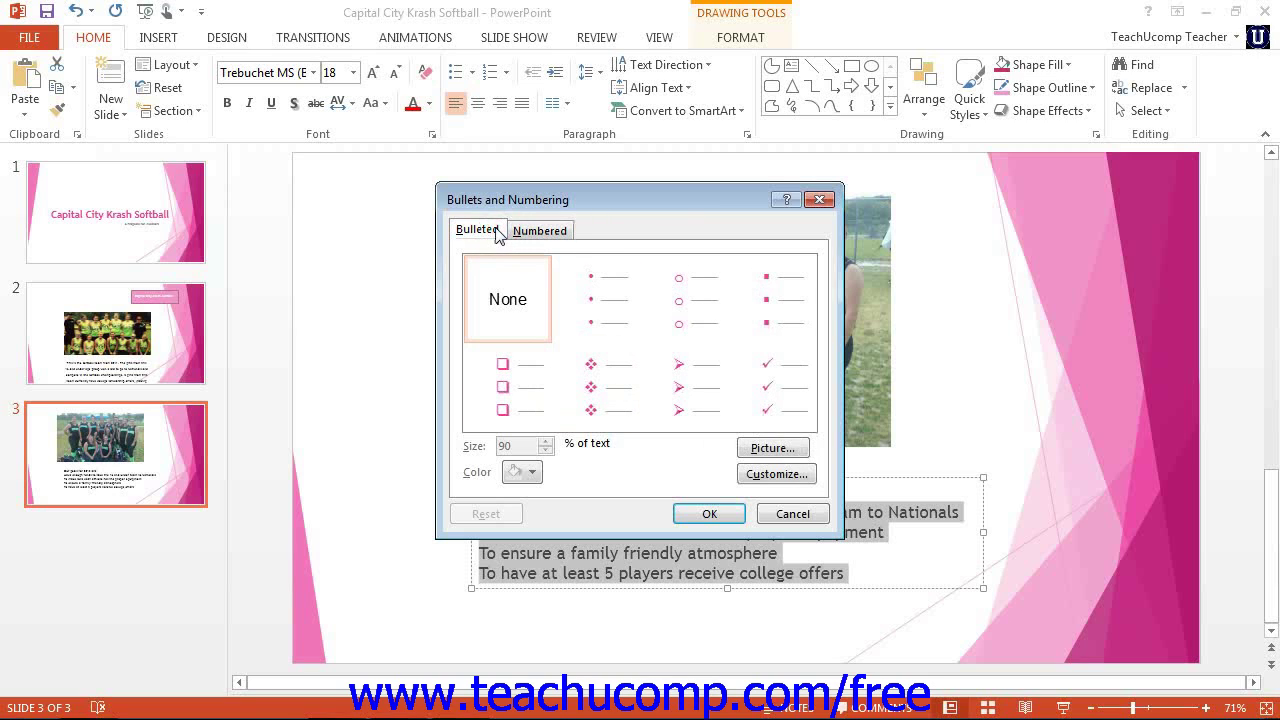
left_click(540, 231)
left_click(499, 231)
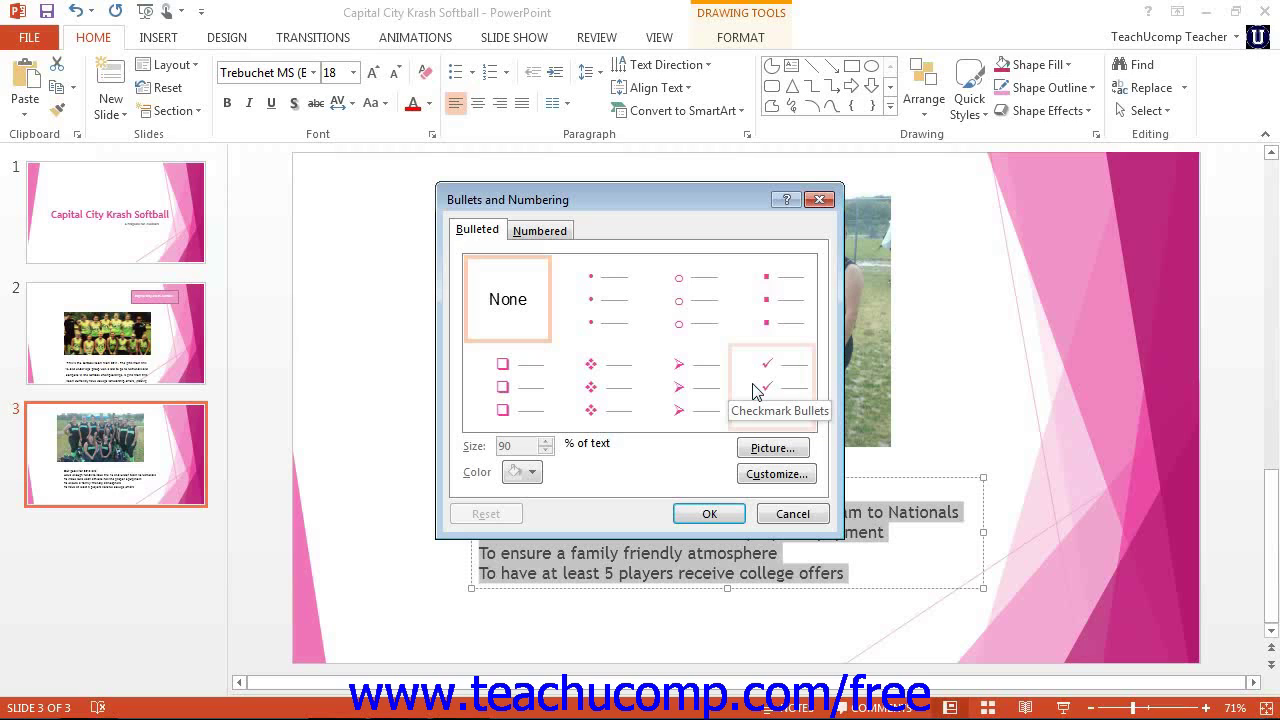
Choose the Wingdings writing-hand symbol, character code 64, as the custom bullet for the selected goals
left_click(802, 476)
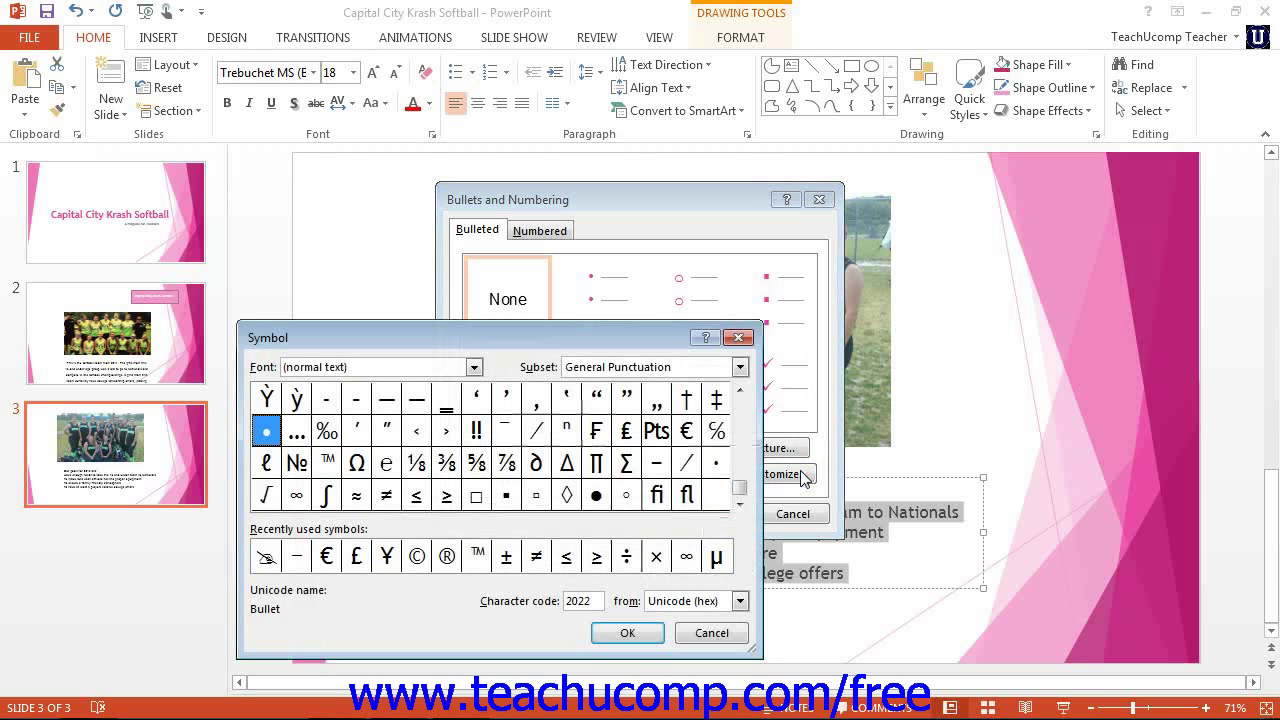
left_click(475, 368)
left_click_drag(476, 390, 477, 451)
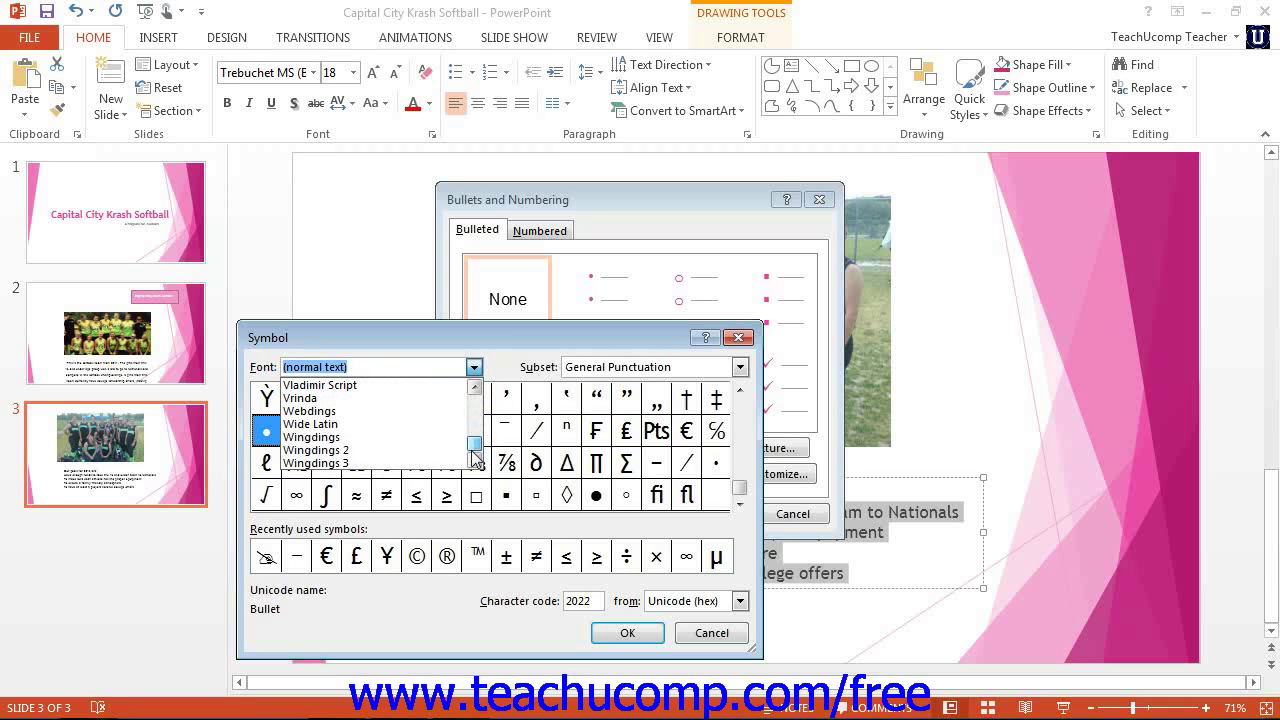
left_click(389, 437)
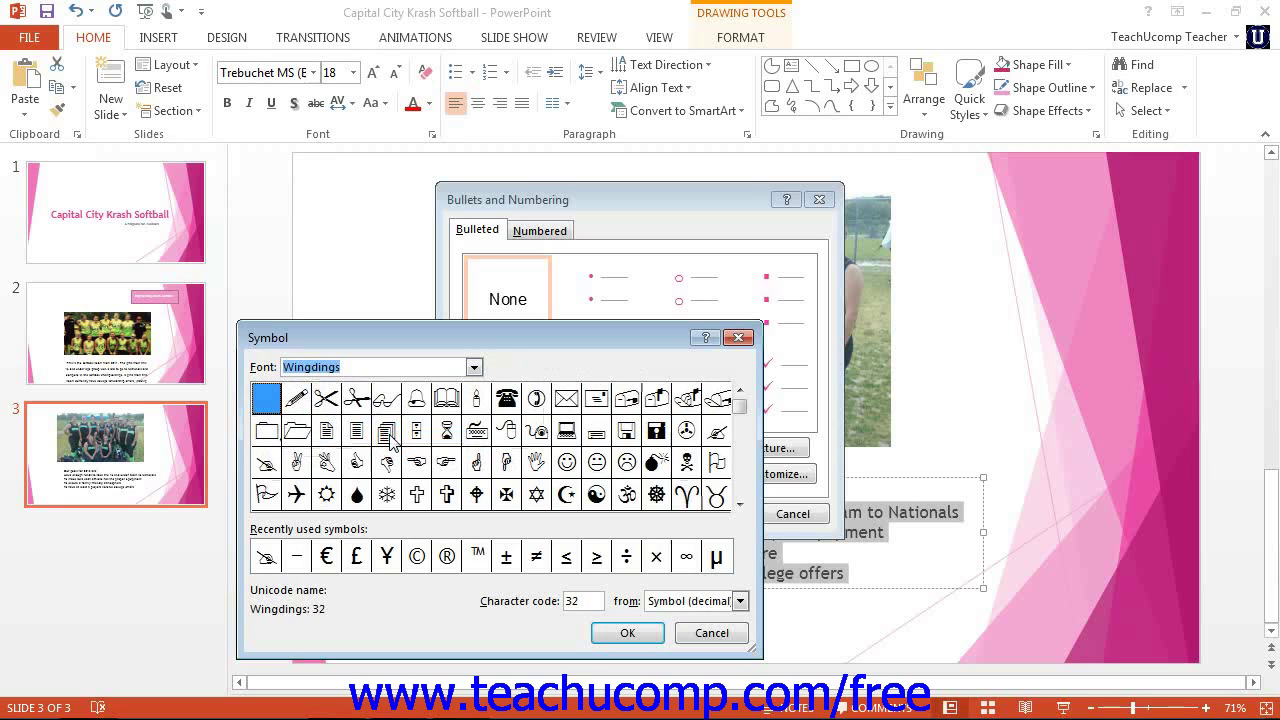
left_click(266, 463)
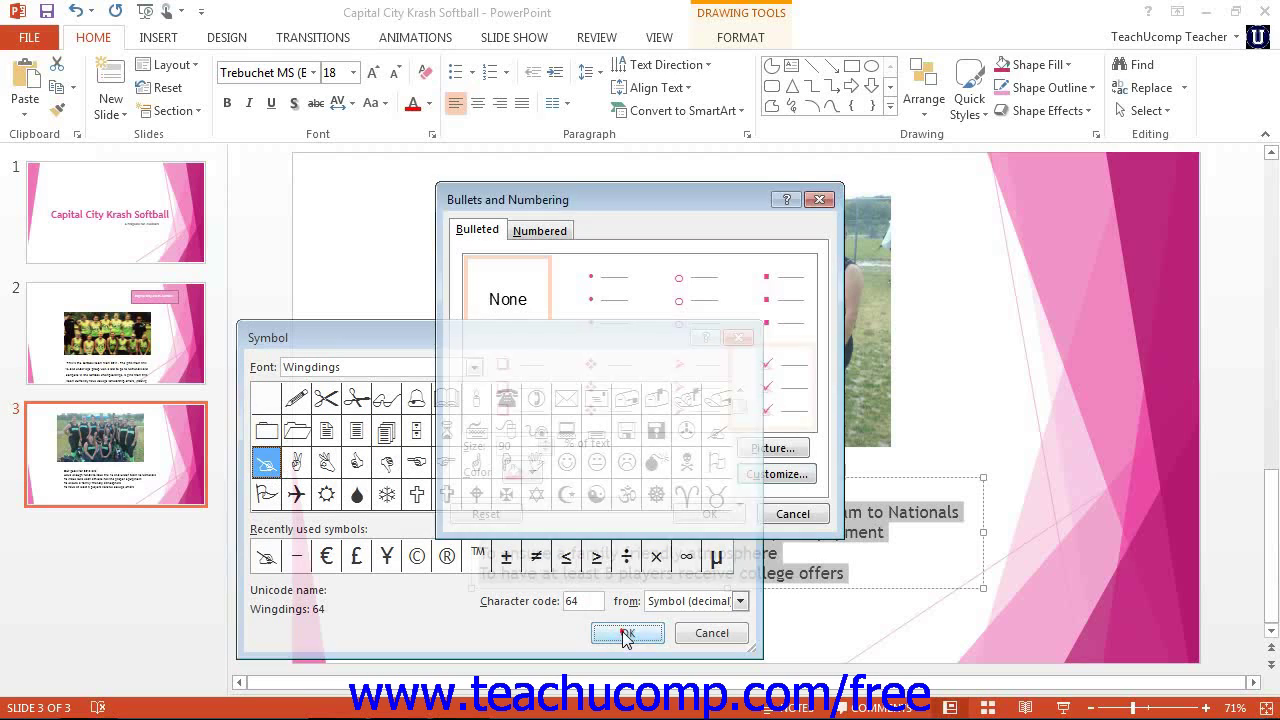
left_click(627, 633)
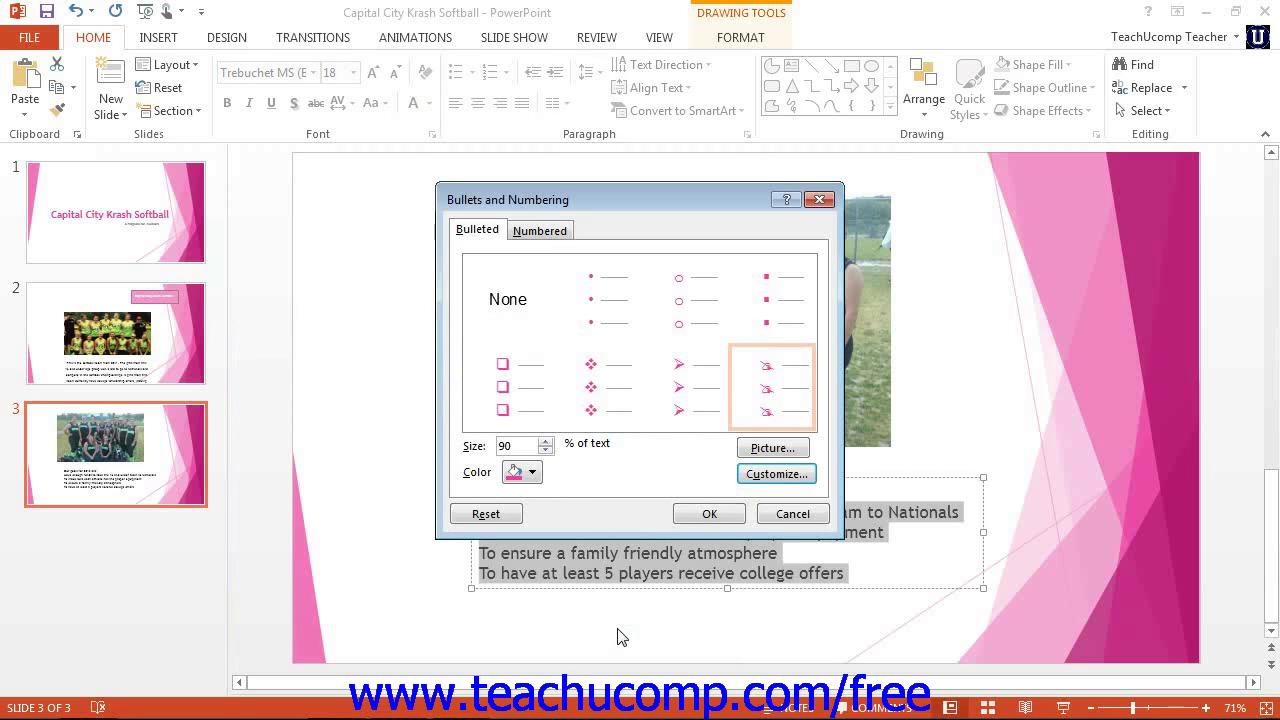
Set the custom bullets to 100% of text size in a darker pink and apply them to the selected goals
left_click(545, 443)
left_click(545, 443)
left_click(545, 443)
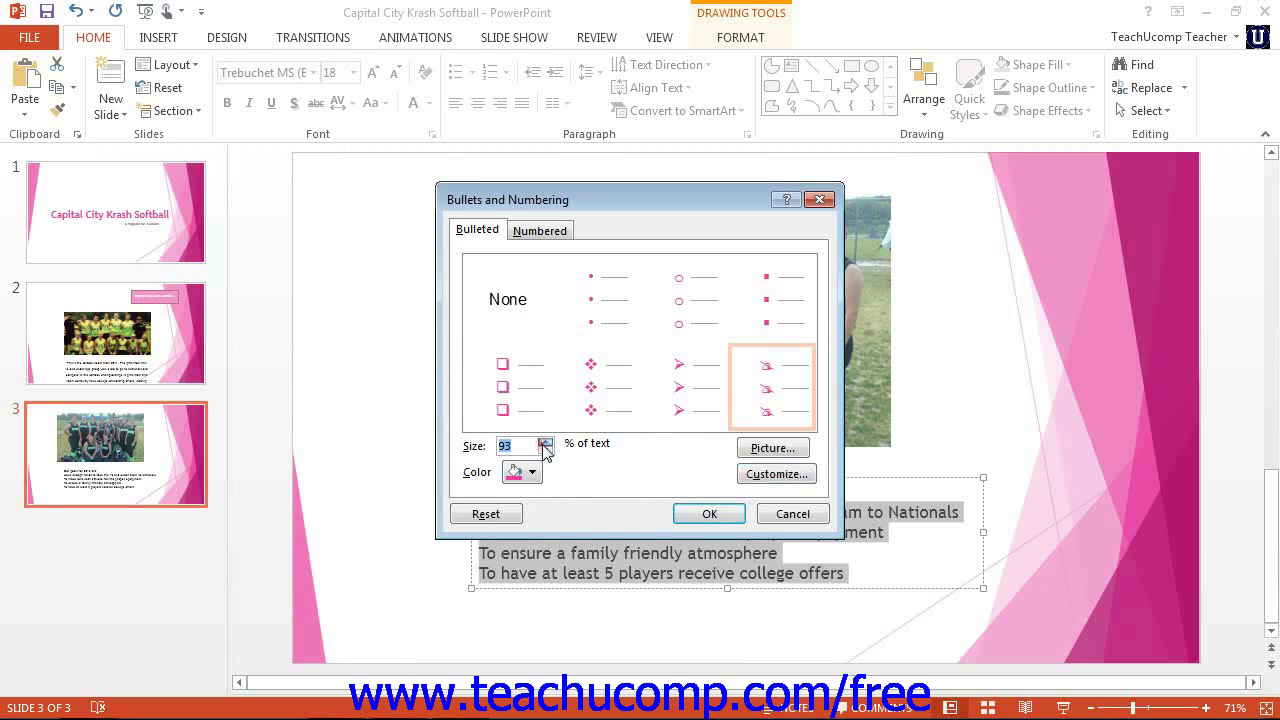
left_click(545, 443)
left_click(545, 443)
left_click(545, 443)
left_click(545, 443)
left_click(545, 443)
left_click(545, 443)
left_click(545, 443)
left_click(532, 472)
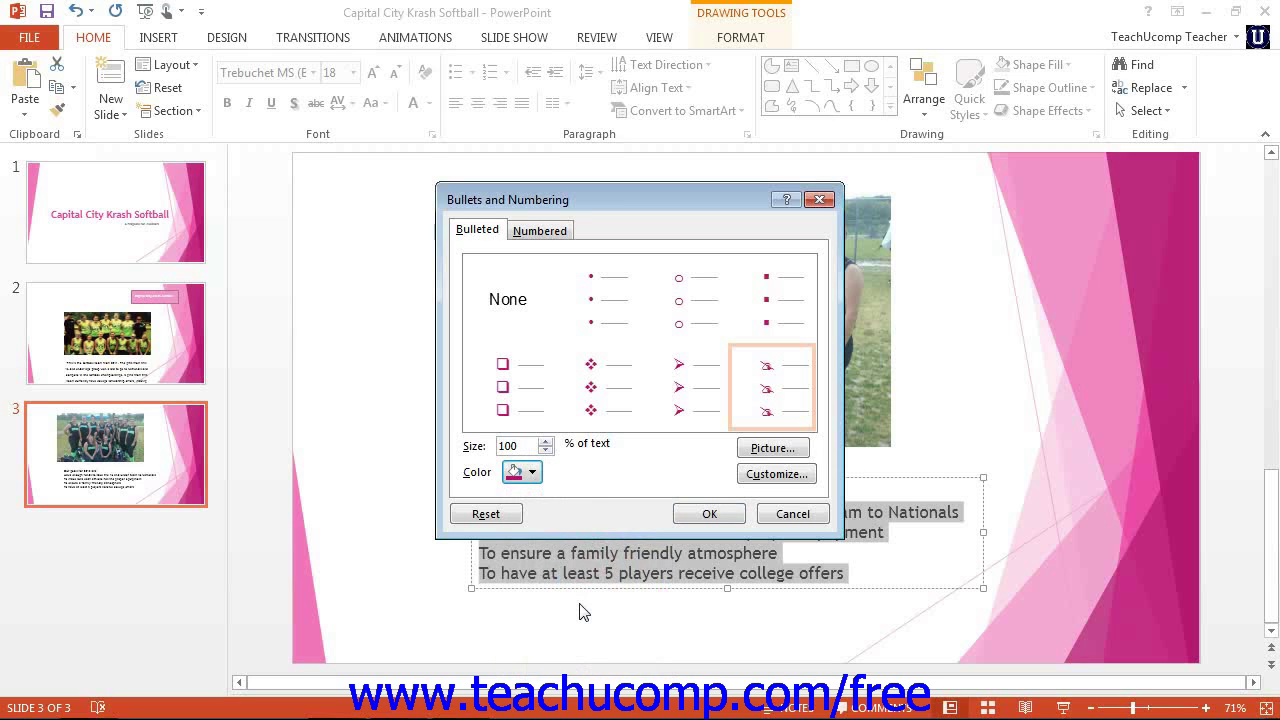
left_click(715, 511)
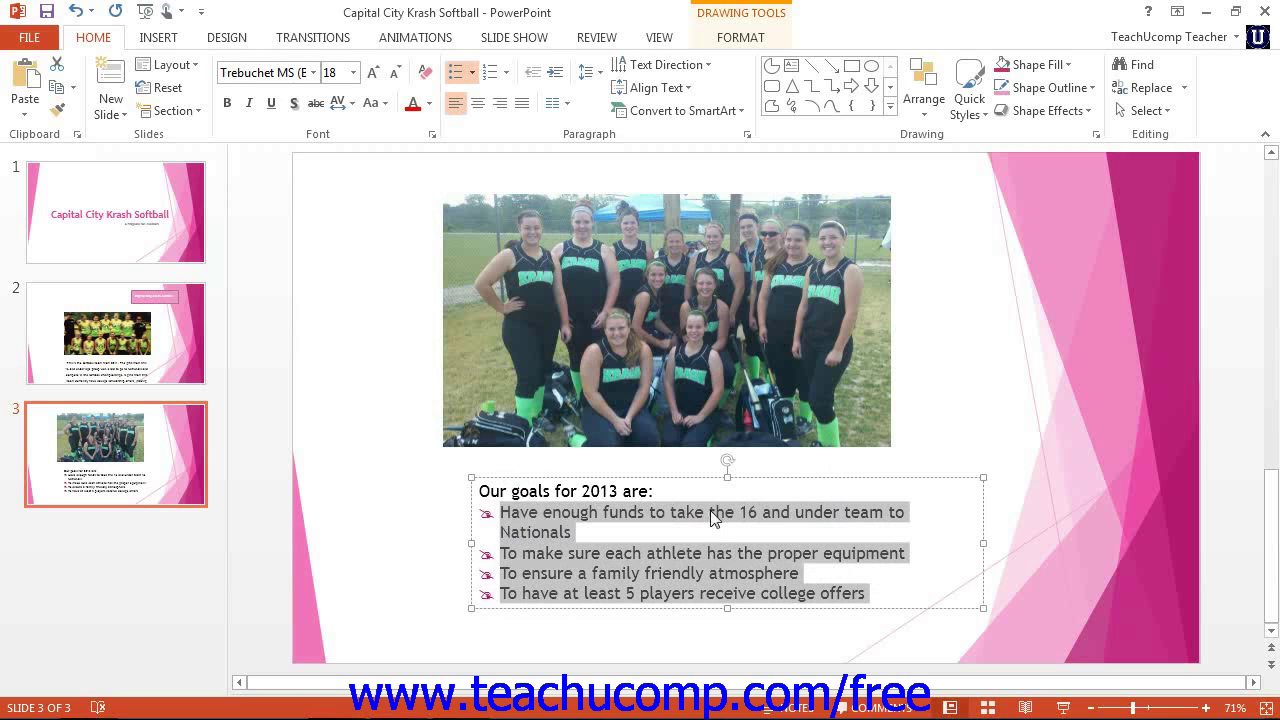
View the image sources offered for picture bullets and close the bullet settings without inserting a picture
left_click(473, 73)
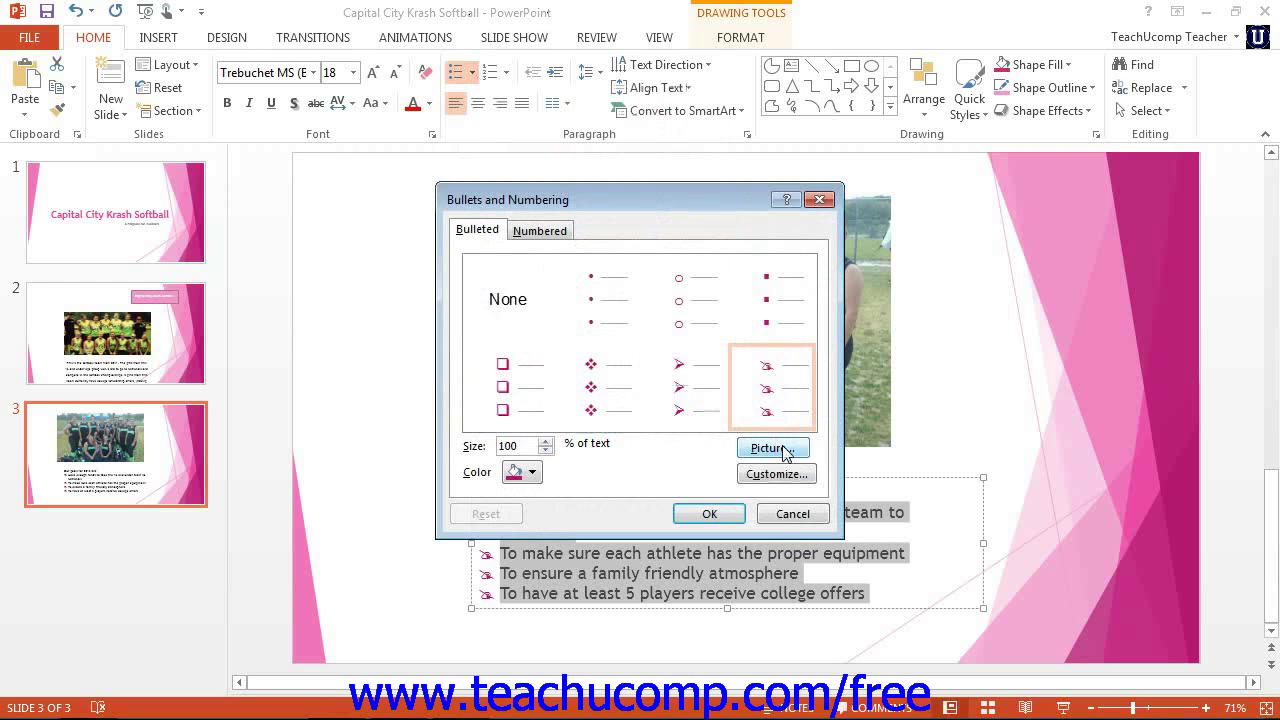
left_click(781, 448)
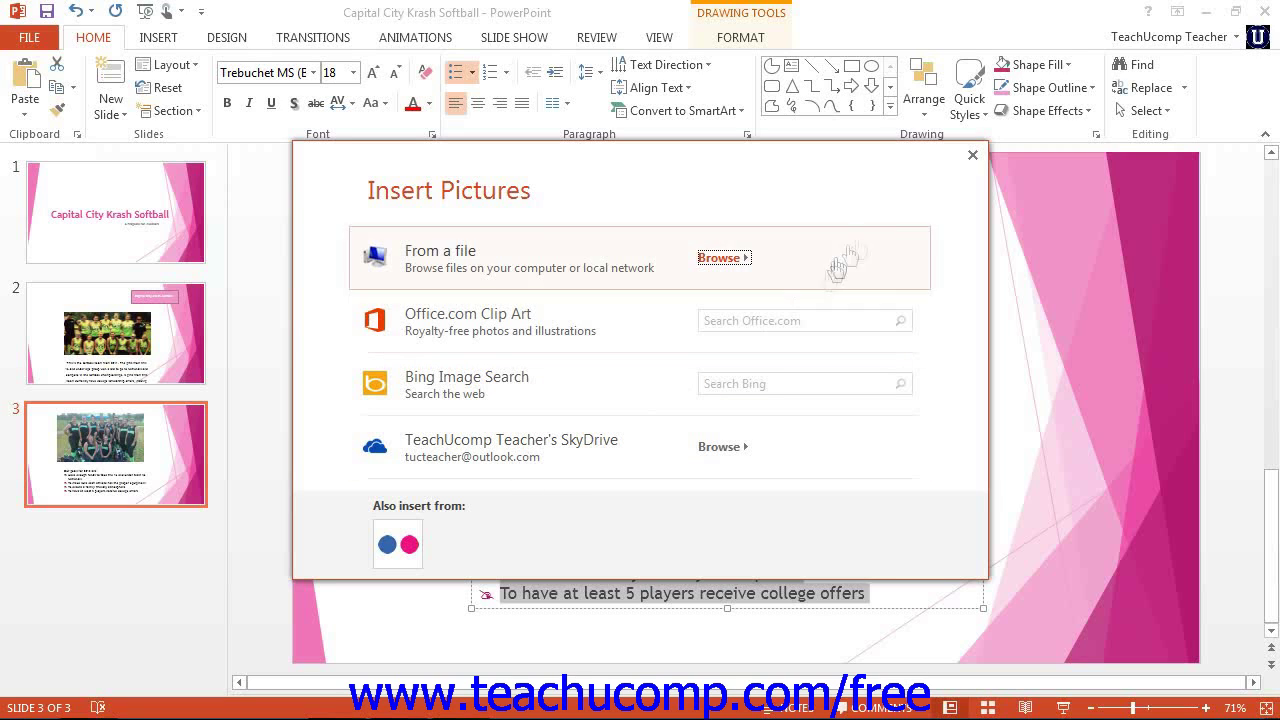
left_click(972, 158)
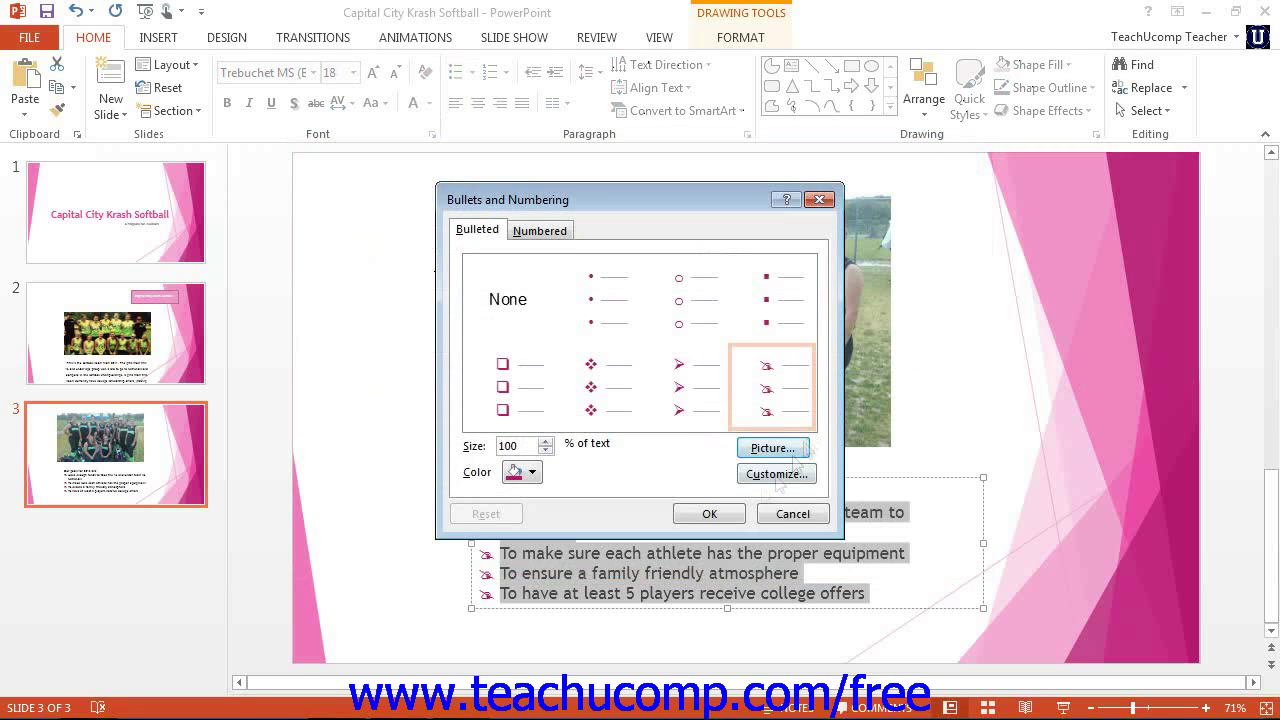
left_click(787, 514)
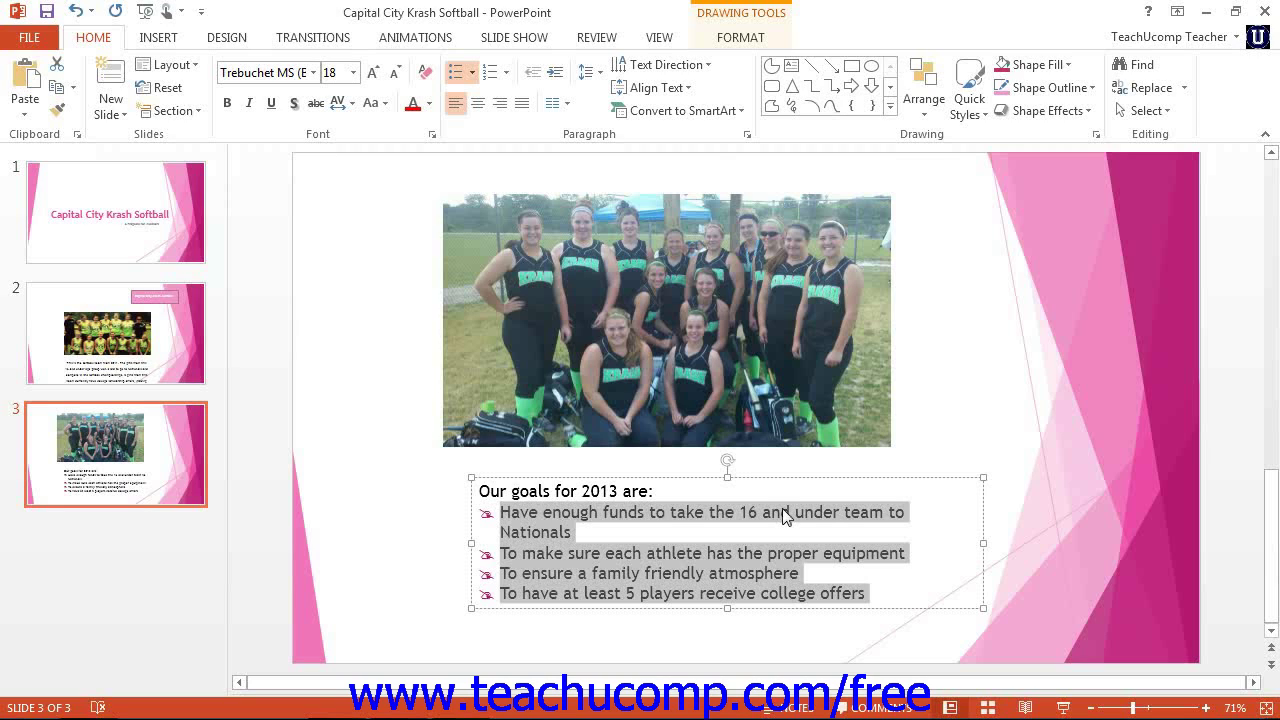
Apply 1. 2. 3. numbering to the four selected goals, at 90% of text size in a lighter pink
left_click(506, 74)
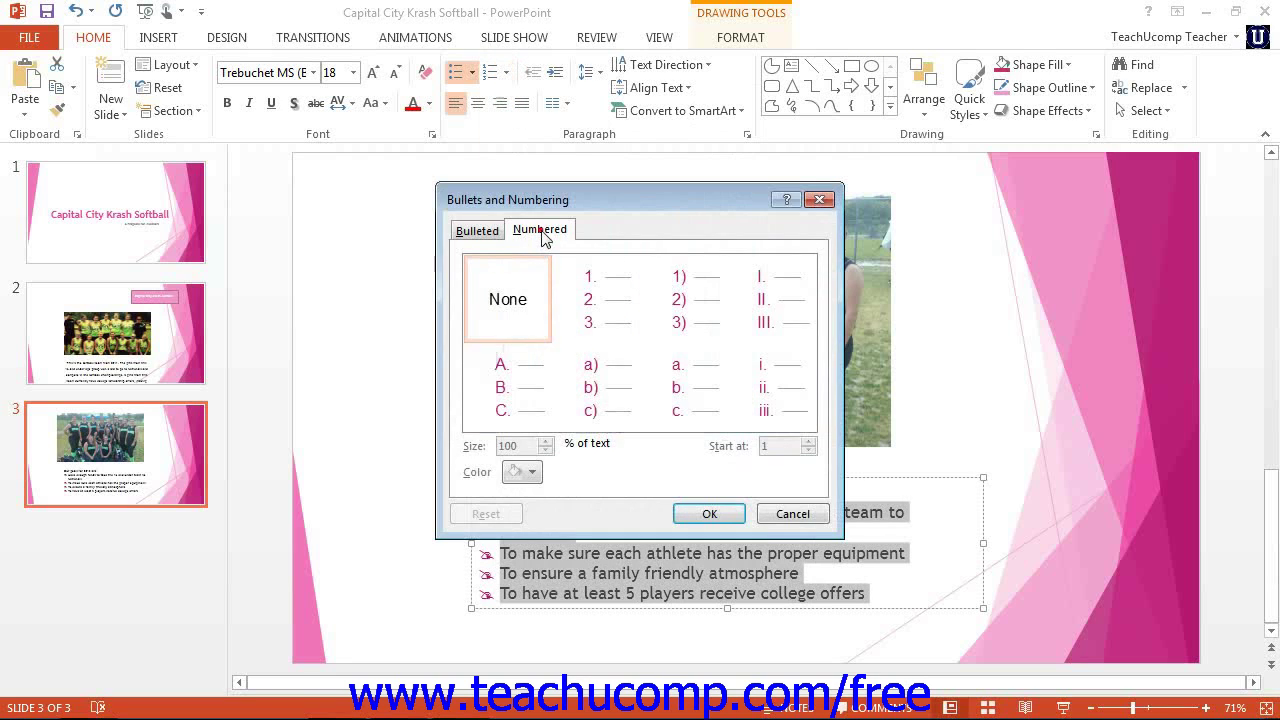
left_click(603, 312)
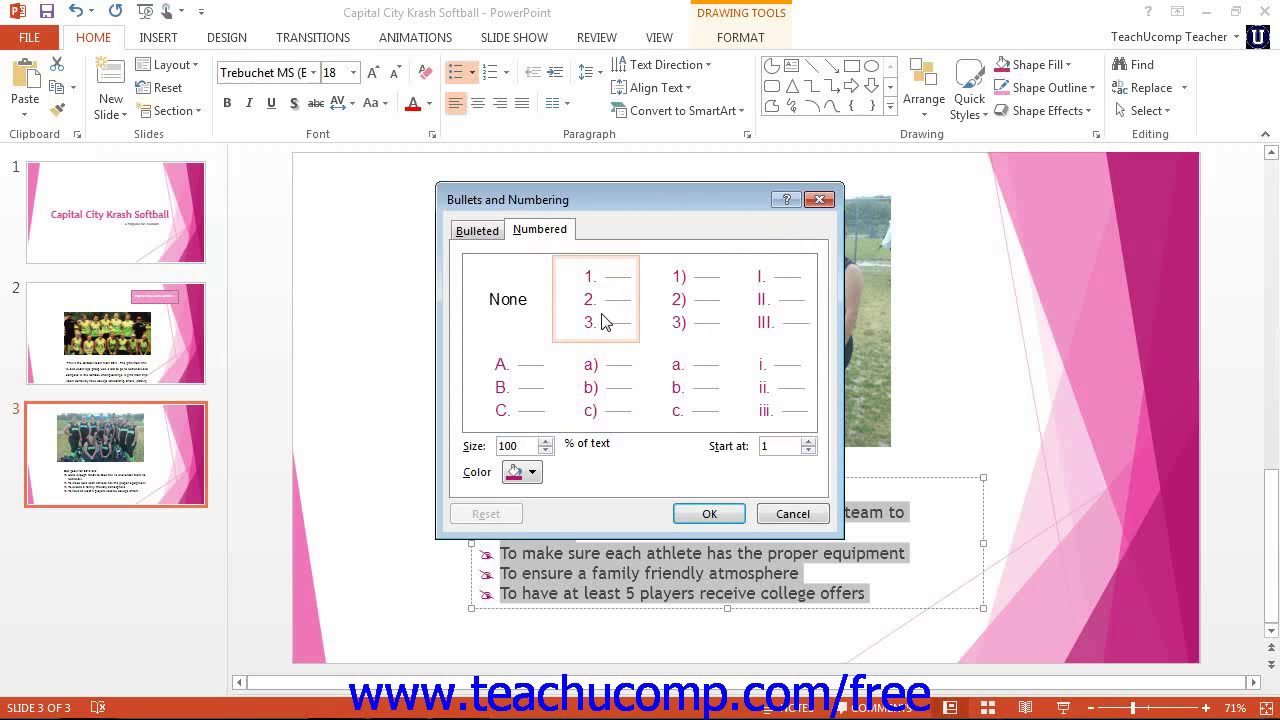
left_click(545, 450)
left_click(545, 450)
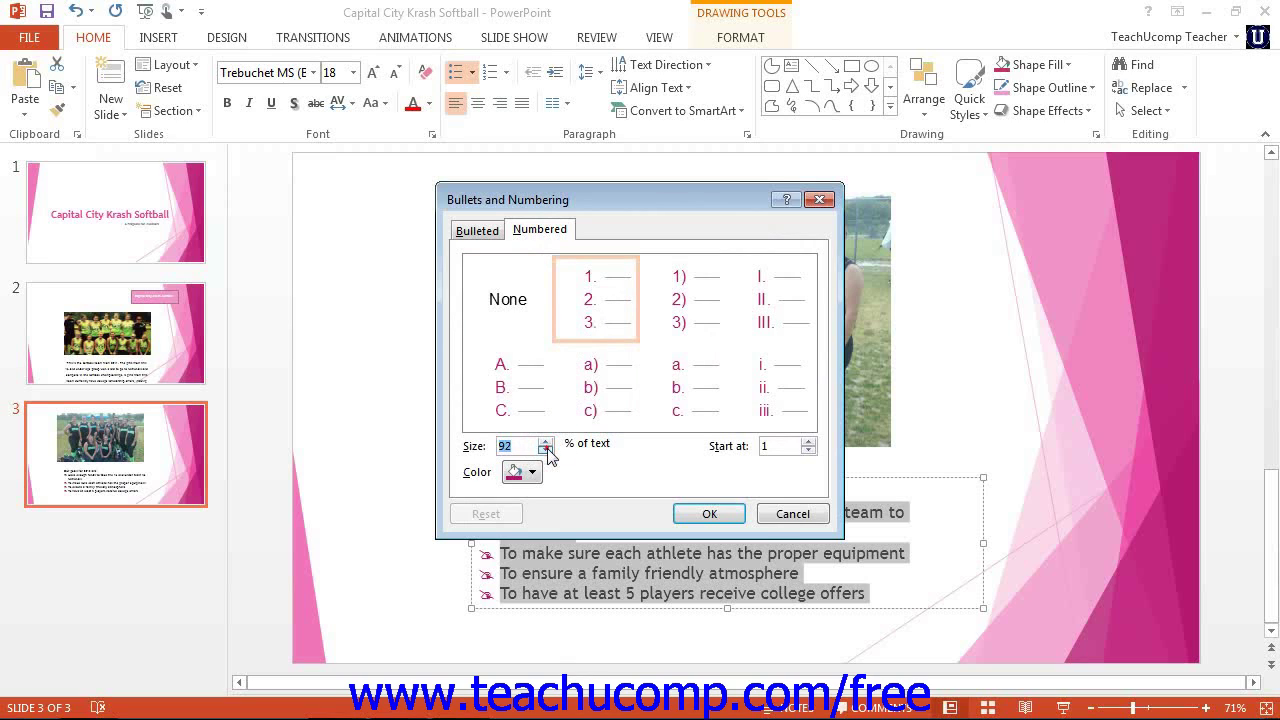
left_click(545, 450)
left_click(533, 473)
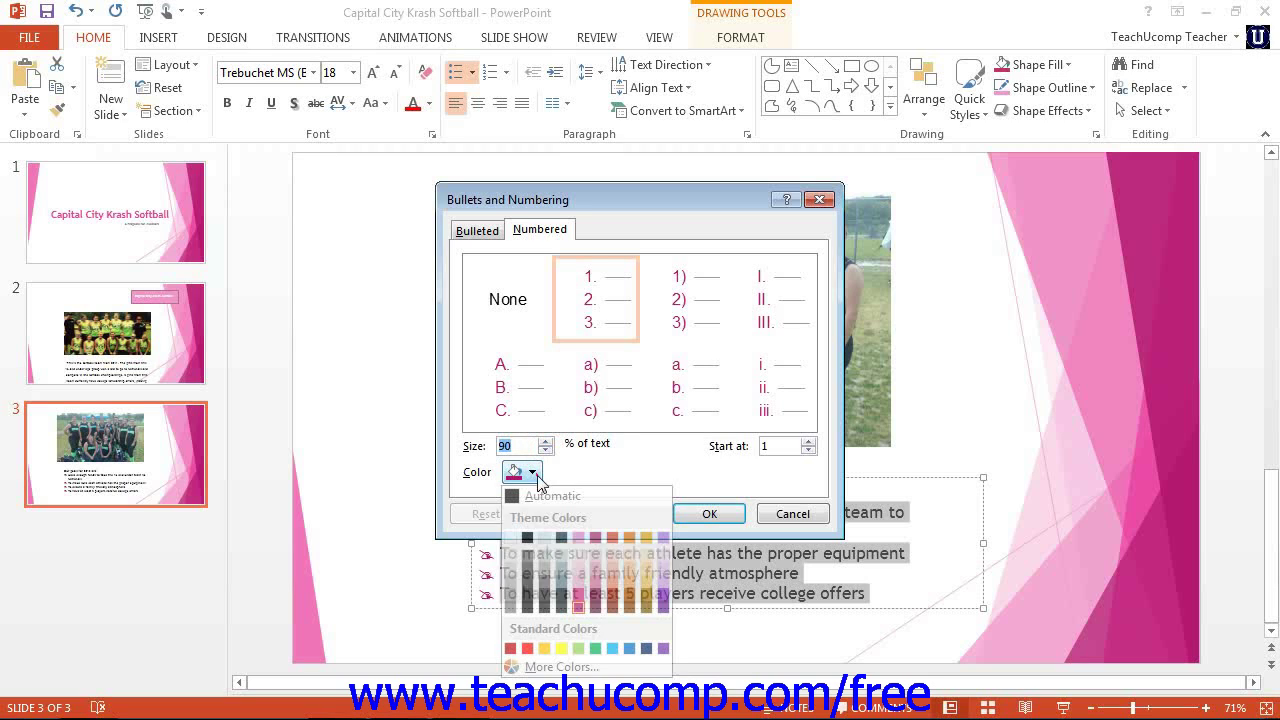
left_click(587, 600)
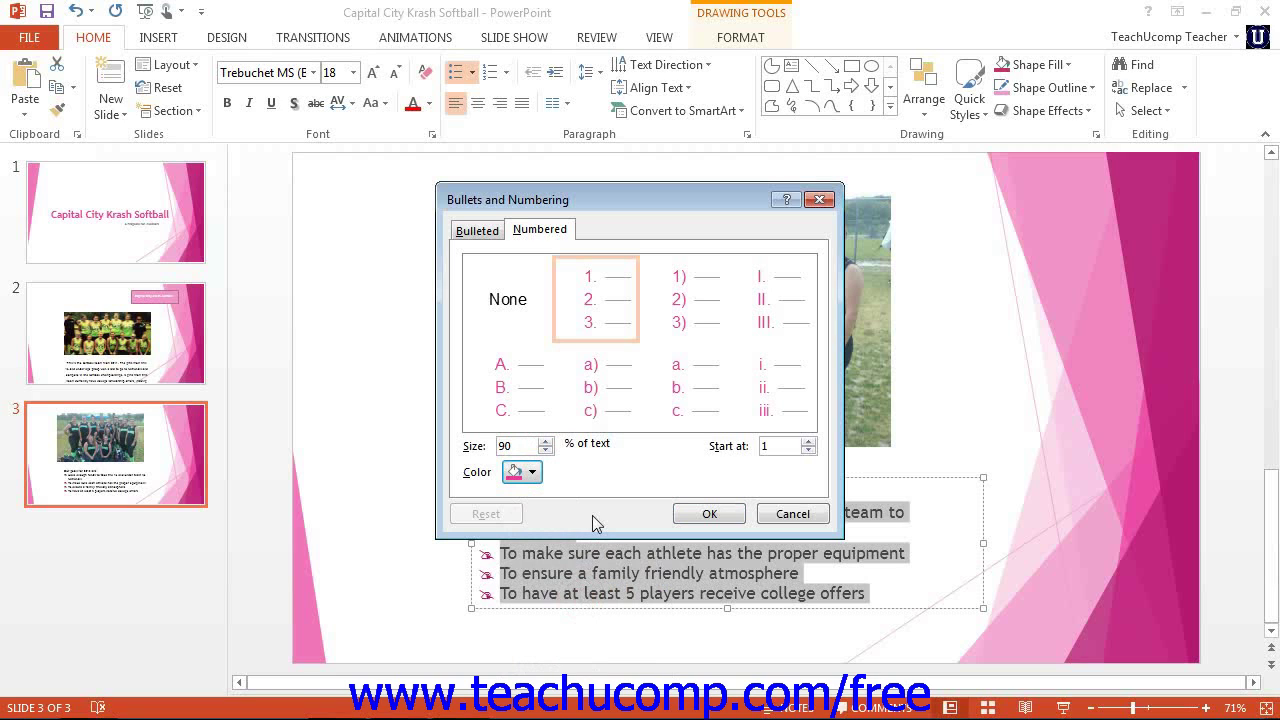
left_click(709, 513)
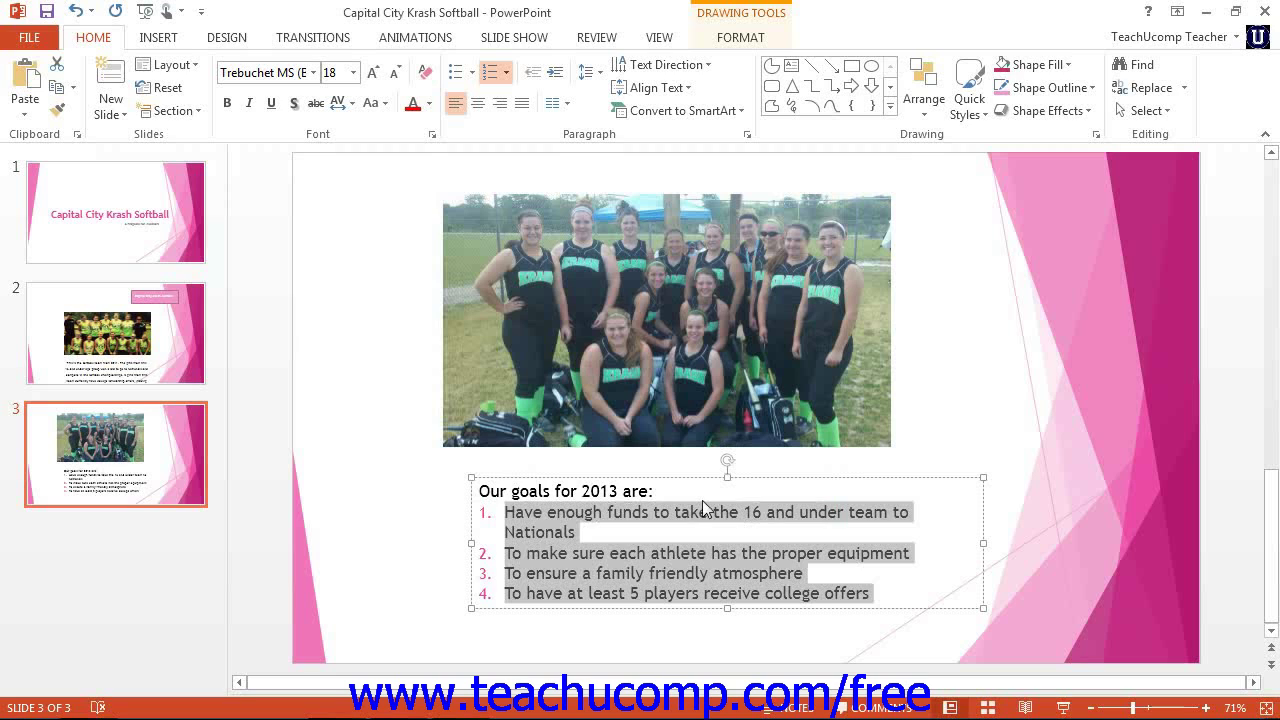
left_click(704, 497)
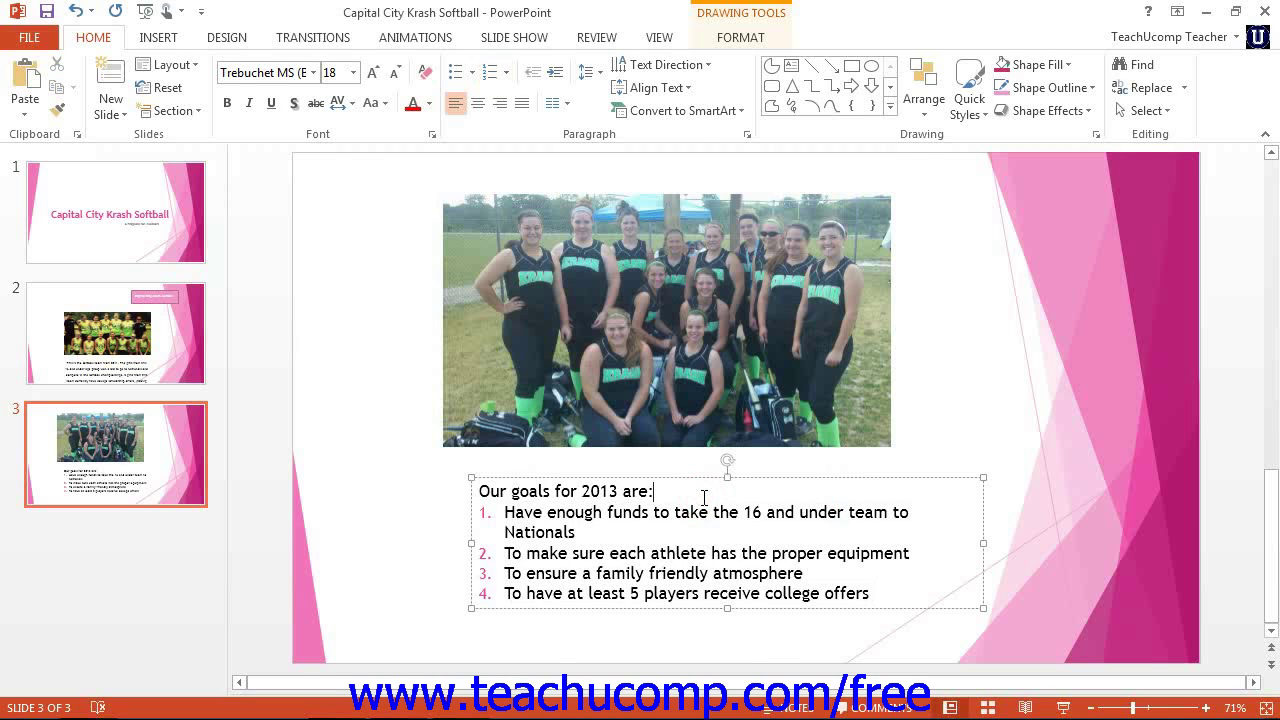